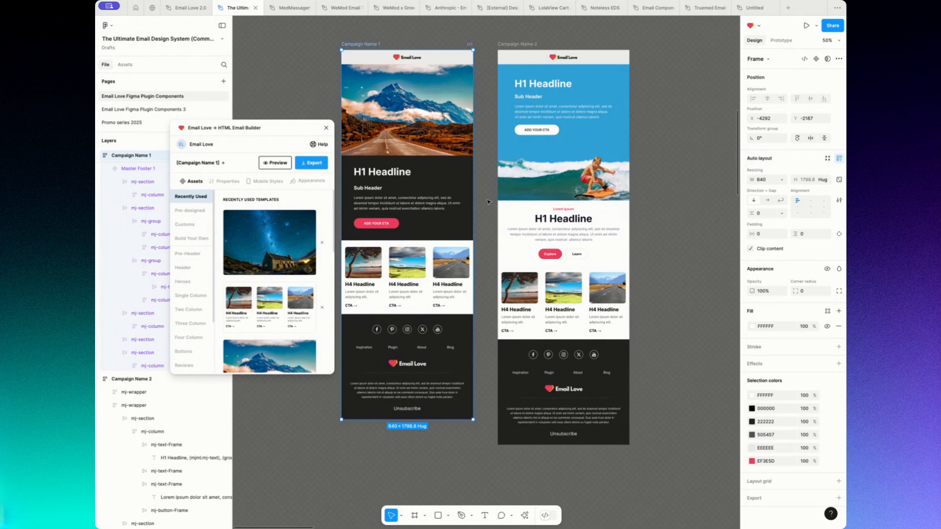
# Edit the Paragraph text style used by the body text in Campaign Name 1's hero, changing its font to Helvetica.
pyautogui.click(426, 206)
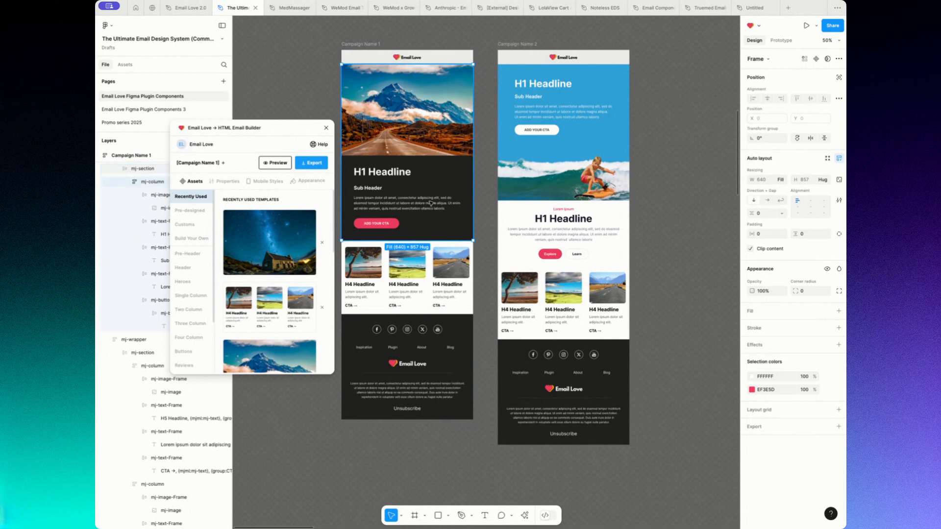
pyautogui.click(431, 203)
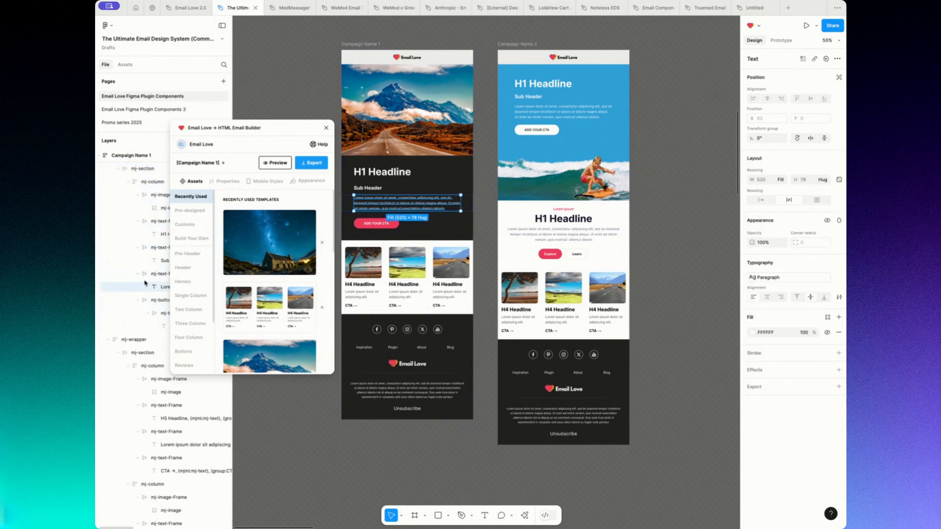
pyautogui.click(158, 272)
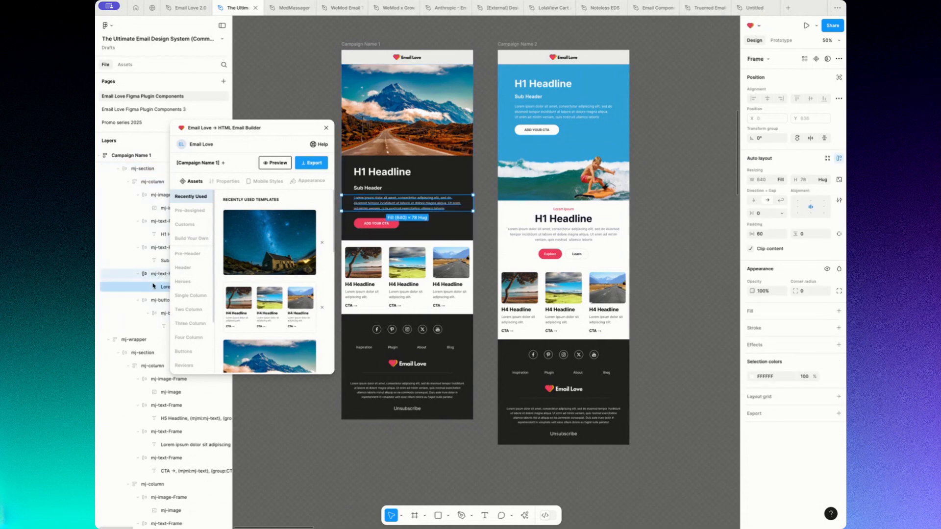
pyautogui.click(154, 286)
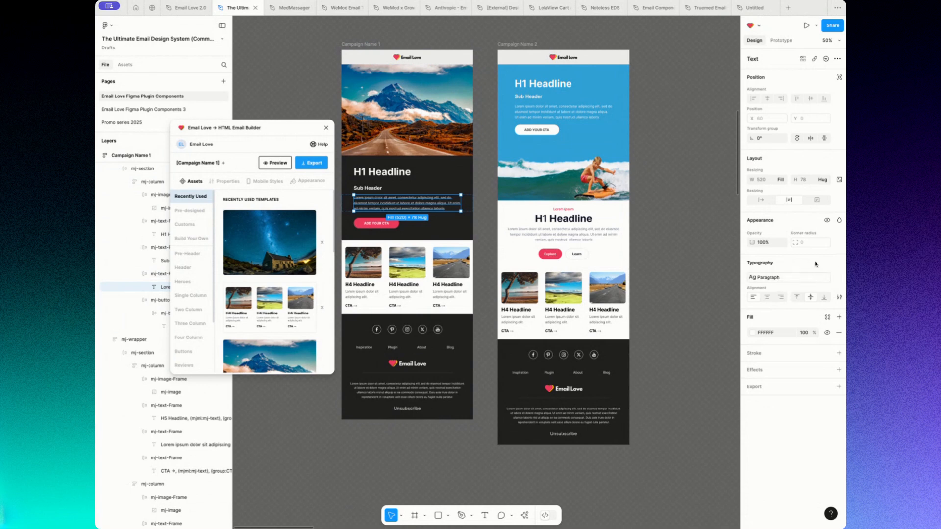
pyautogui.click(775, 278)
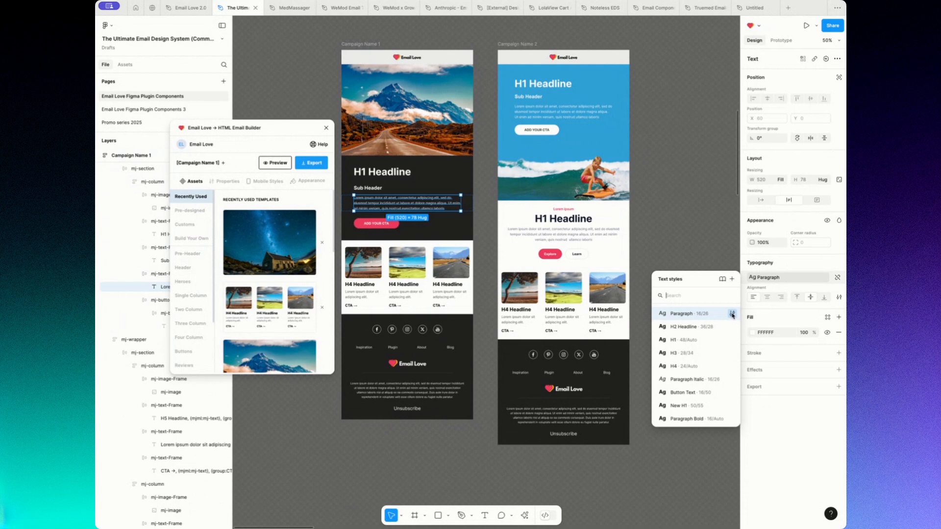
pyautogui.click(732, 313)
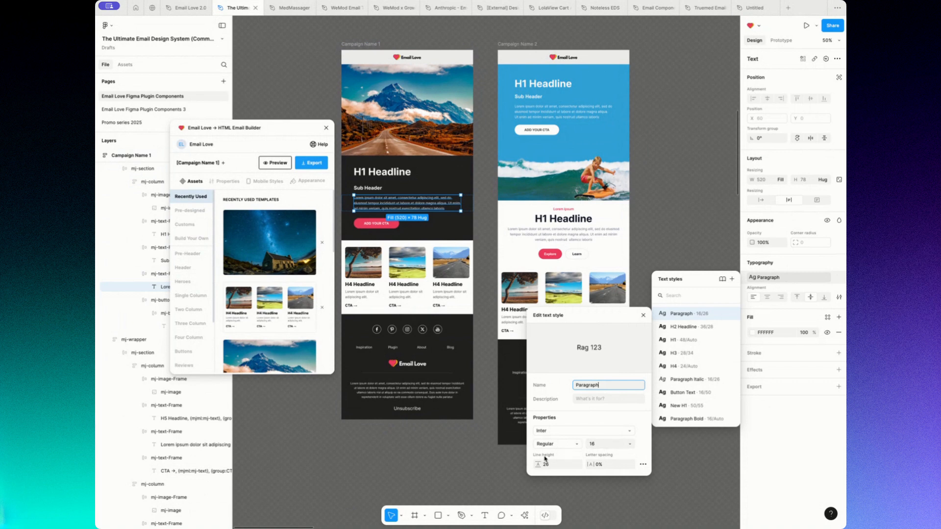
pyautogui.click(566, 432)
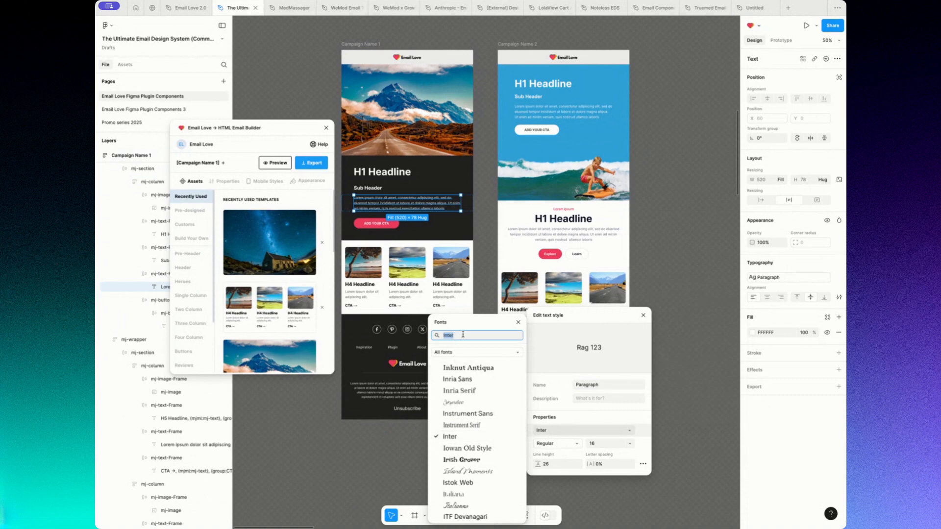
pyautogui.write('hel')
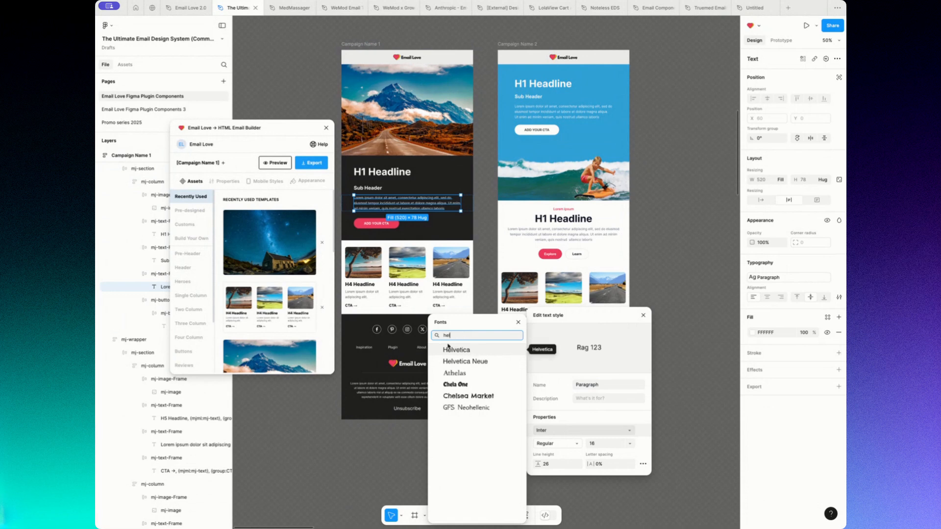
pyautogui.click(484, 349)
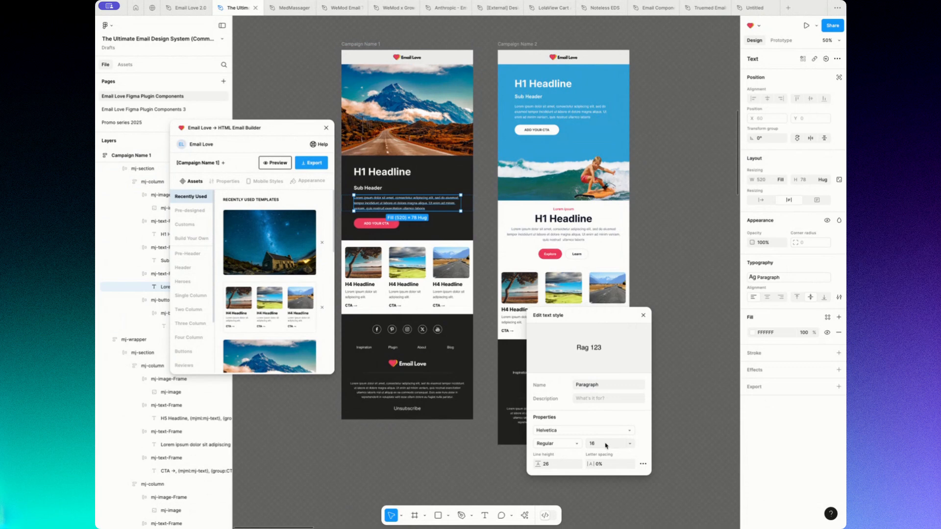
# Set the Paragraph style's font size to 19 and line height to 28, and check the first H4 card's description text.
pyautogui.click(607, 445)
pyautogui.write('19')
pyautogui.click(548, 466)
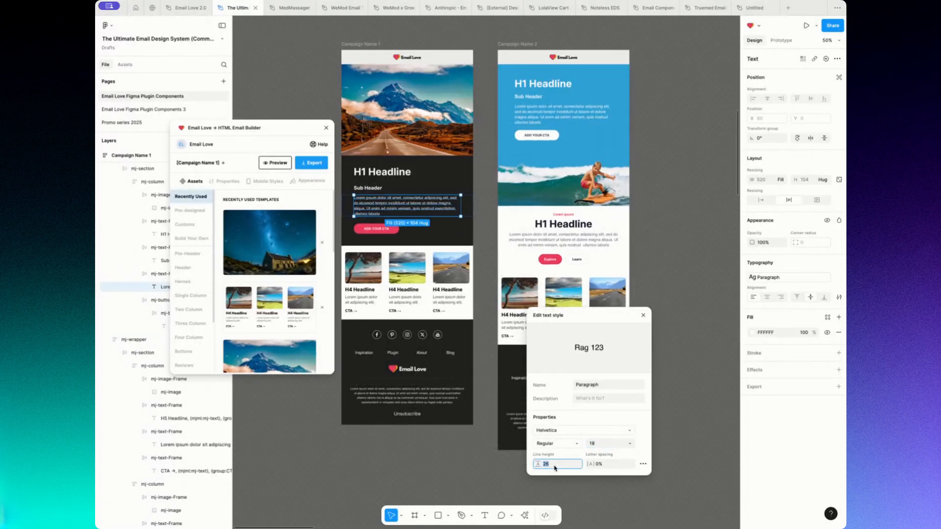
pyautogui.write('28')
pyautogui.click(583, 414)
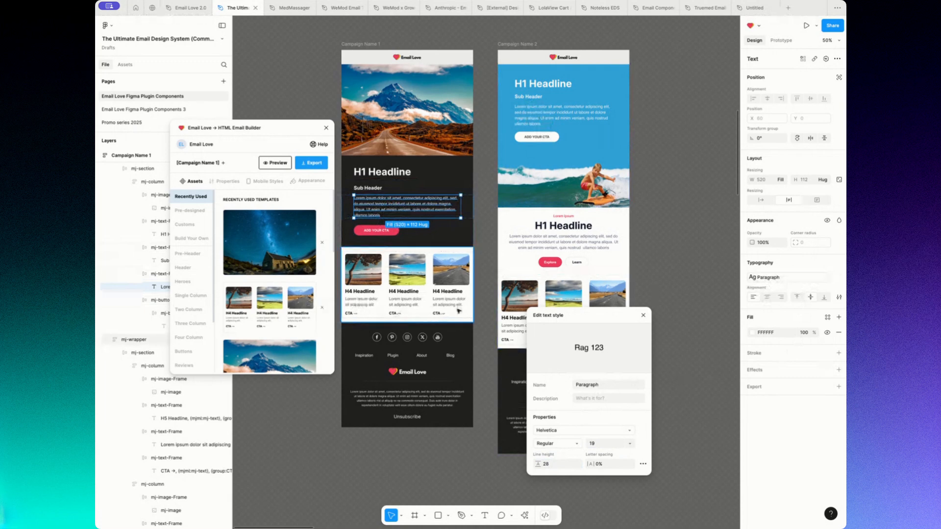
pyautogui.click(357, 304)
pyautogui.doubleClick(357, 305)
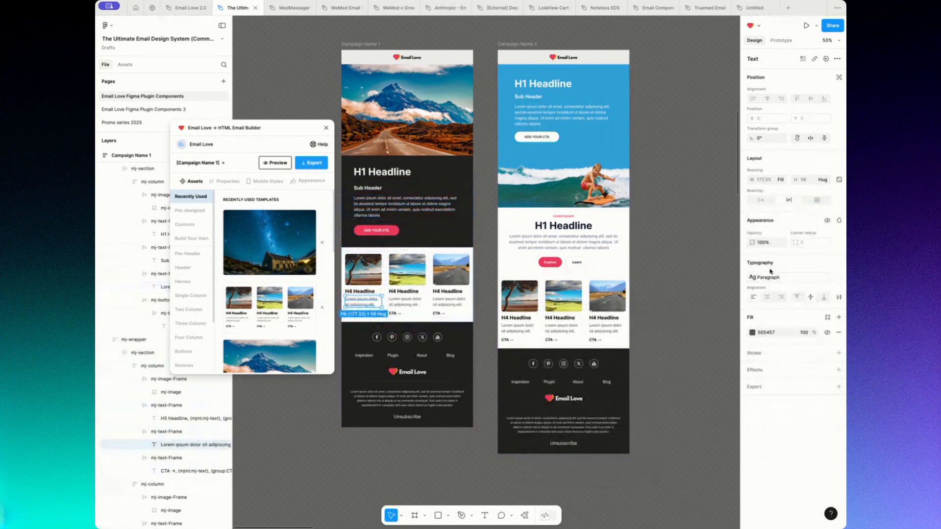
# Edit the H1 text style used by Campaign Name 1's hero headline, changing its font to Helvetica.
pyautogui.click(382, 173)
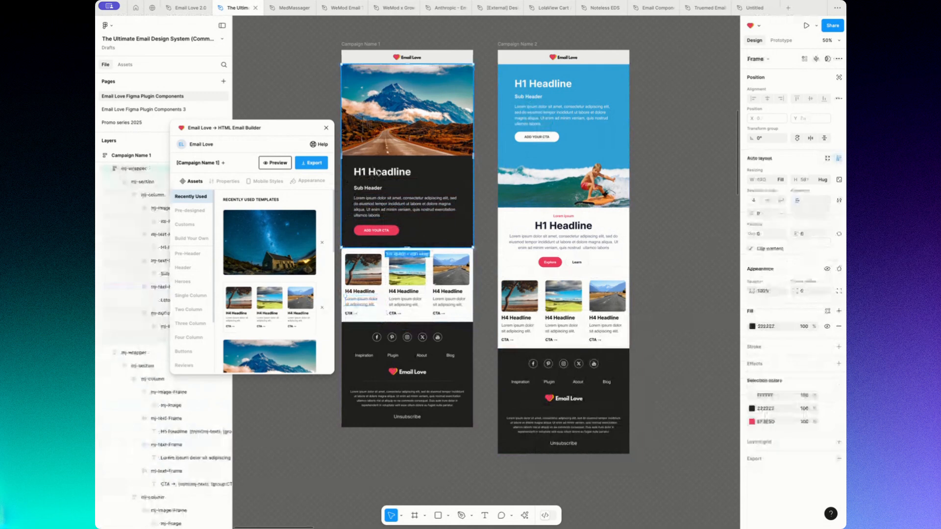
pyautogui.click(383, 173)
pyautogui.click(383, 172)
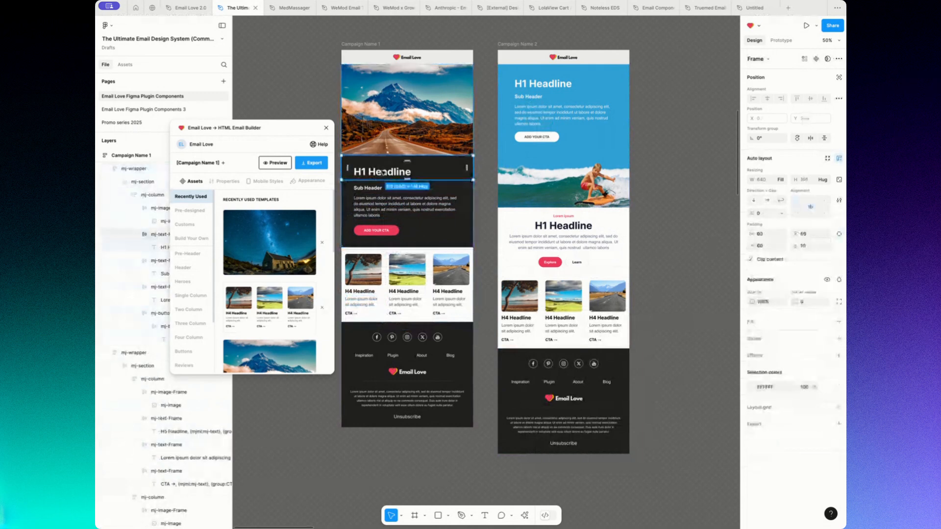
pyautogui.click(383, 173)
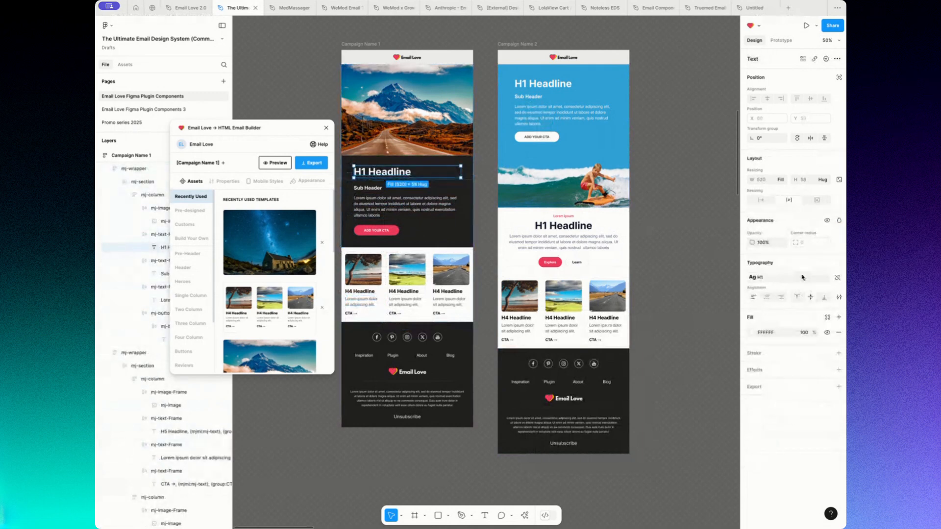
pyautogui.click(767, 277)
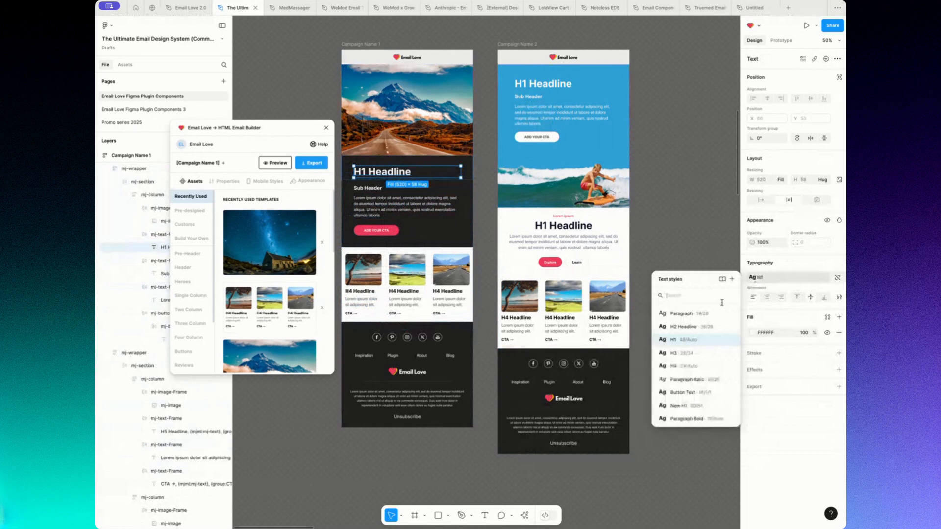
pyautogui.click(732, 340)
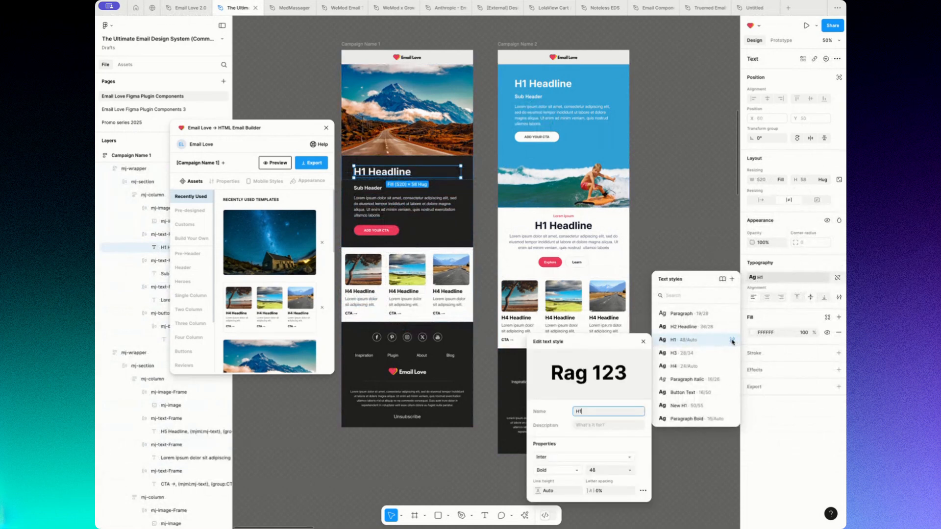
pyautogui.click(556, 459)
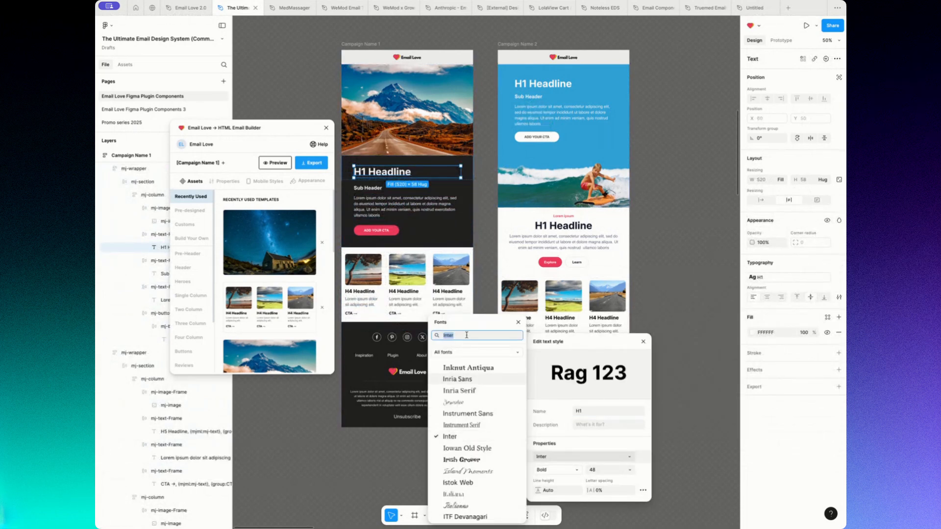
pyautogui.write('hel')
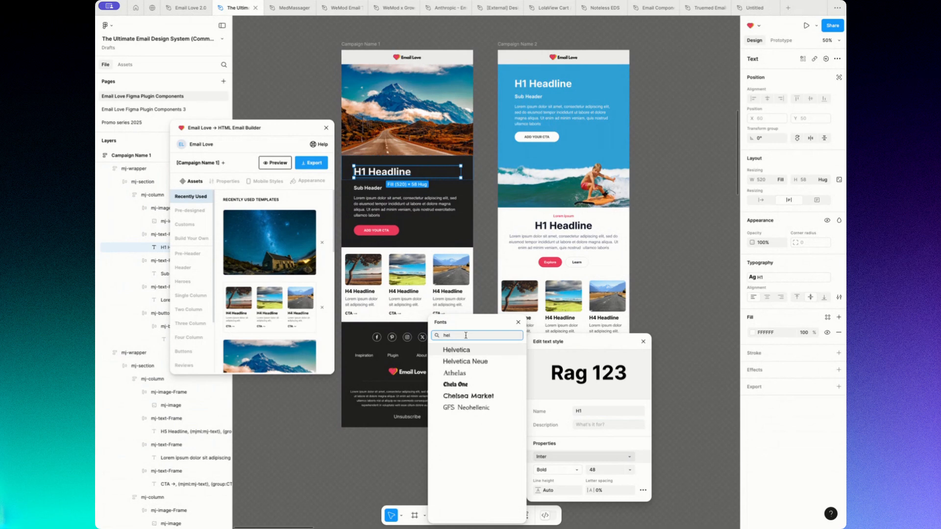
pyautogui.click(456, 349)
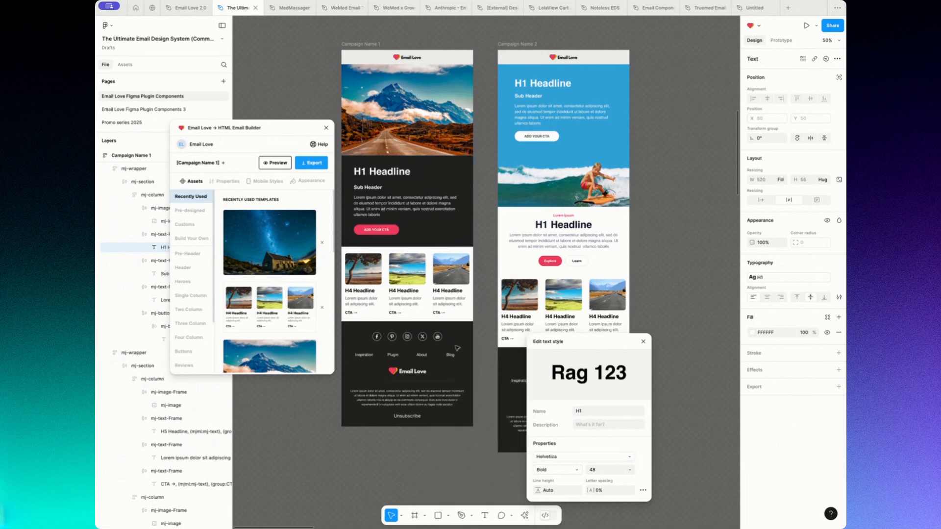
# Set the H1 text style's font size to 55 and close the style editor.
pyautogui.click(602, 470)
pyautogui.write('55')
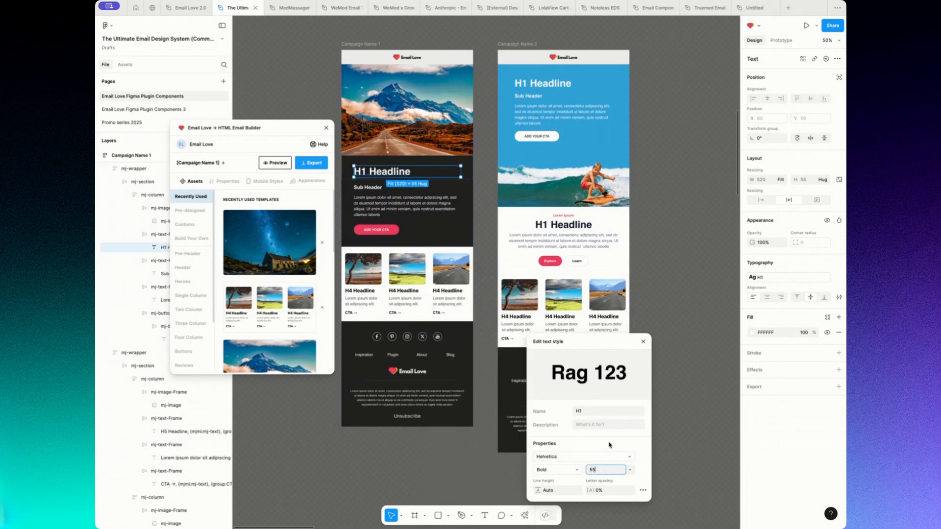
pyautogui.press('Return')
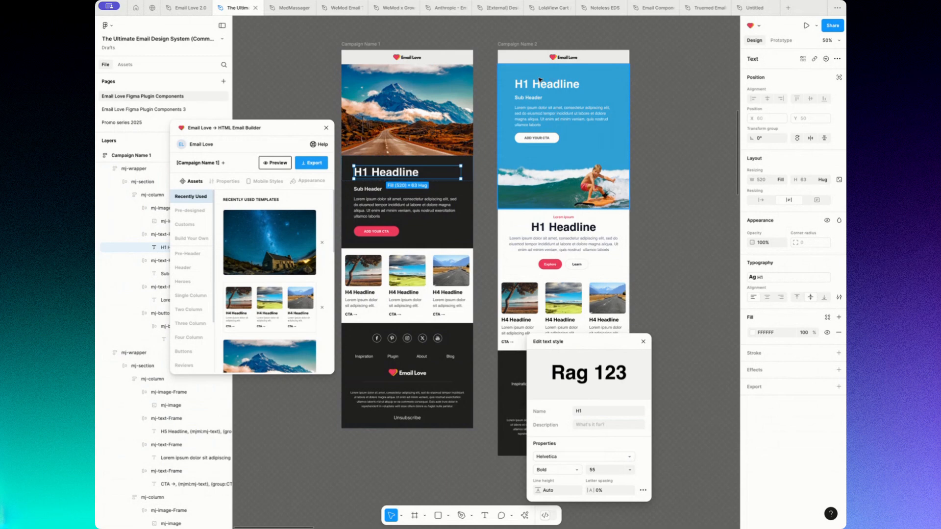
pyautogui.hscroll(1, 540, 80)
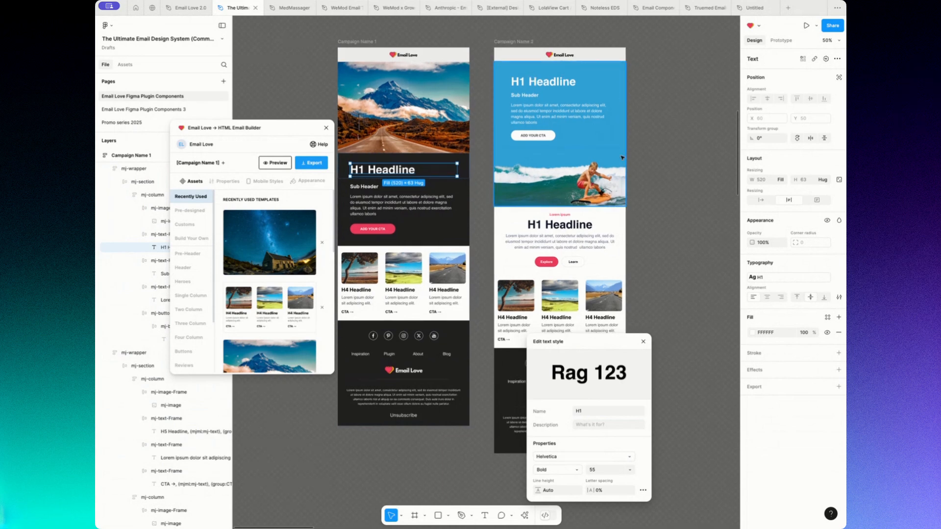
pyautogui.click(643, 343)
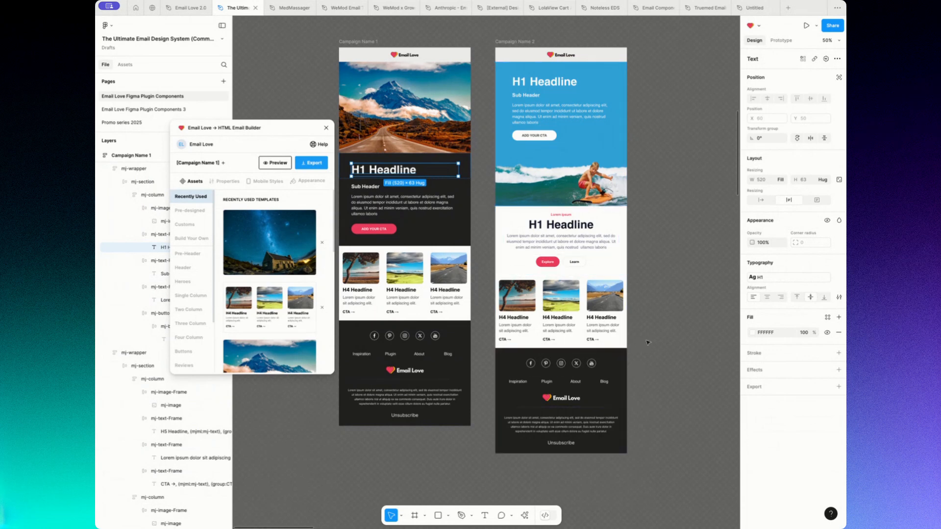
# Select the Master Footer 1 component in Campaign Name 1 to examine how the footer is set up.
pyautogui.click(447, 343)
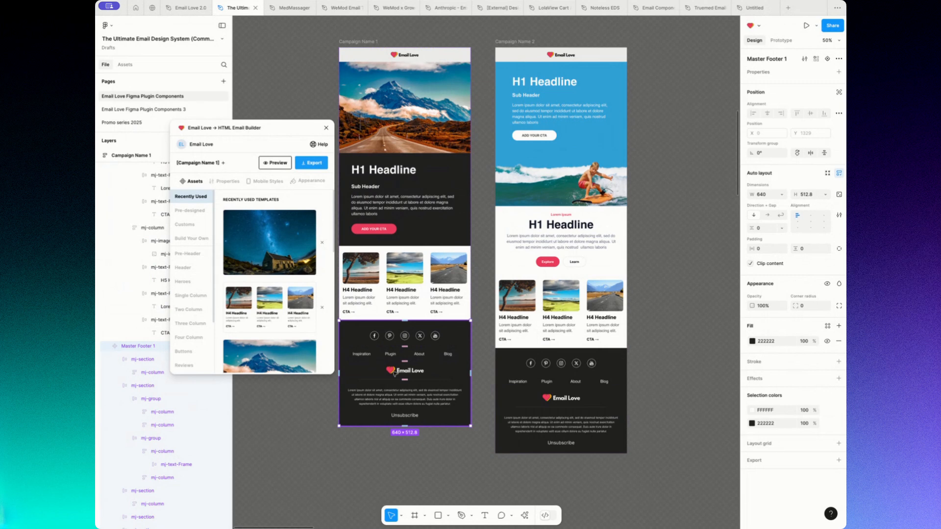
pyautogui.hscroll(-3, 396, 381)
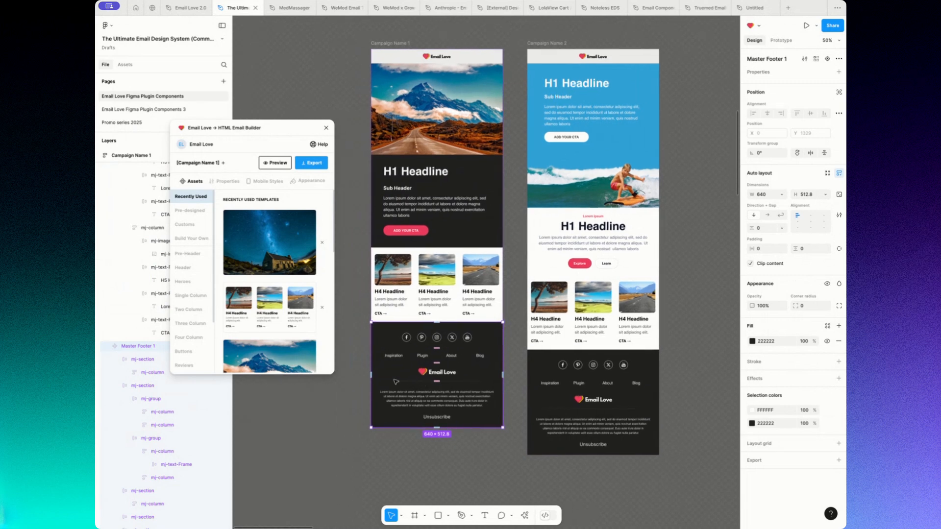
pyautogui.hscroll(-1, 396, 381)
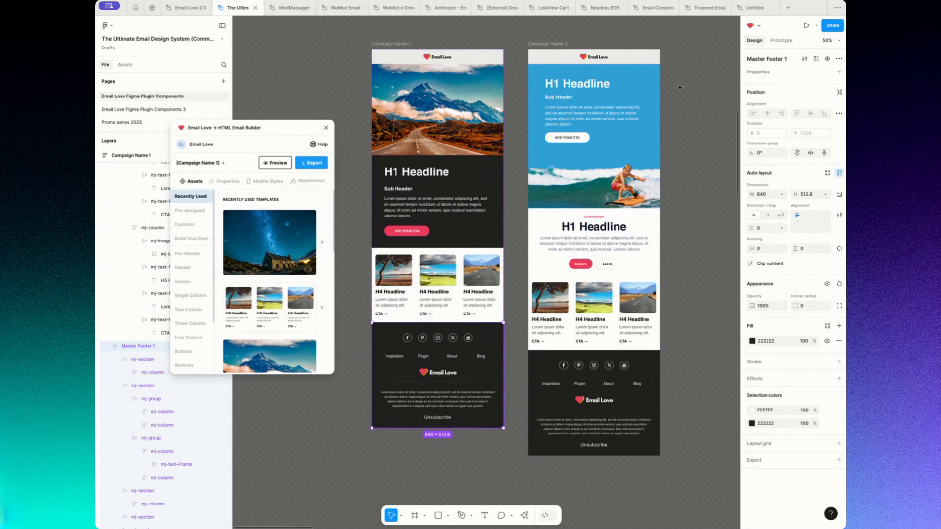
# Turn Campaign Name 1's logo header into a component named Master Header Component, and view its configuration.
pyautogui.click(471, 58)
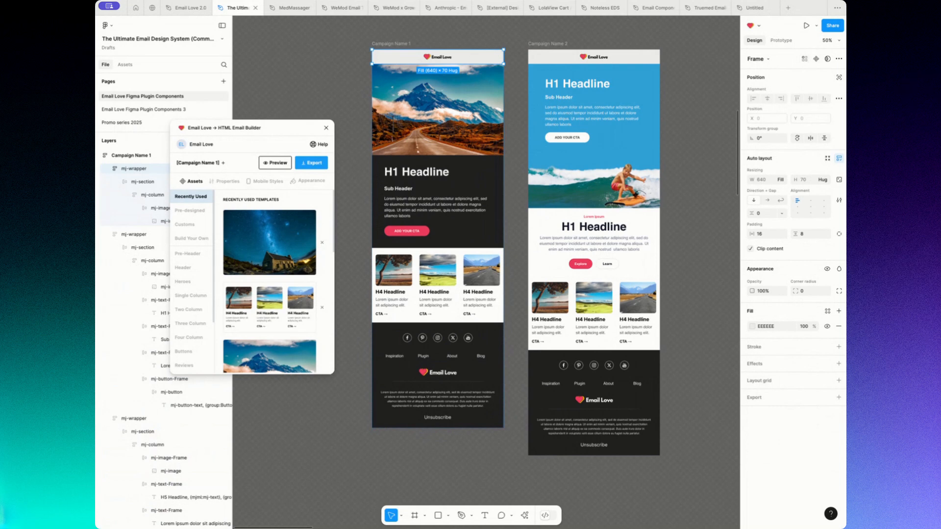
pyautogui.click(816, 60)
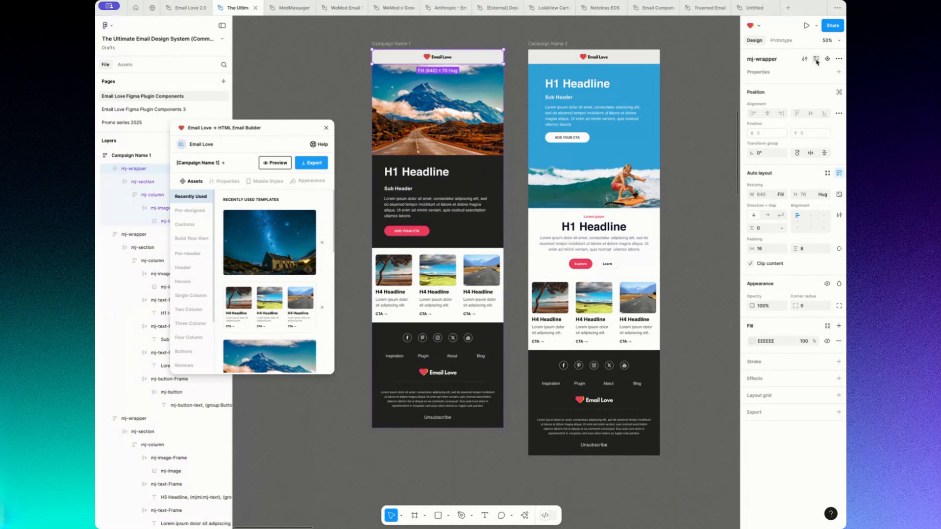
pyautogui.doubleClick(767, 59)
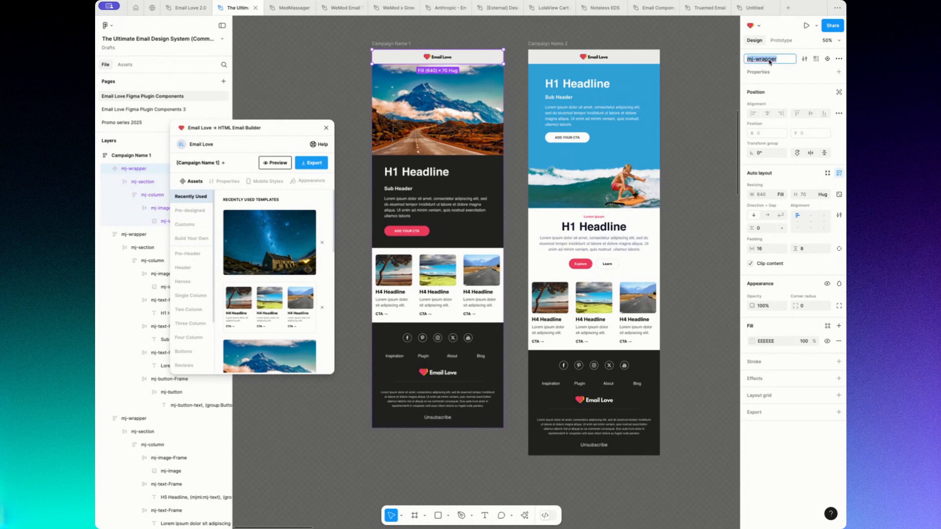
pyautogui.write('H')
pyautogui.write('Master HEad')
pyautogui.press('BackSpace')
pyautogui.press('BackSpace')
pyautogui.press('BackSpace')
pyautogui.write('eader Component')
pyautogui.press('Return')
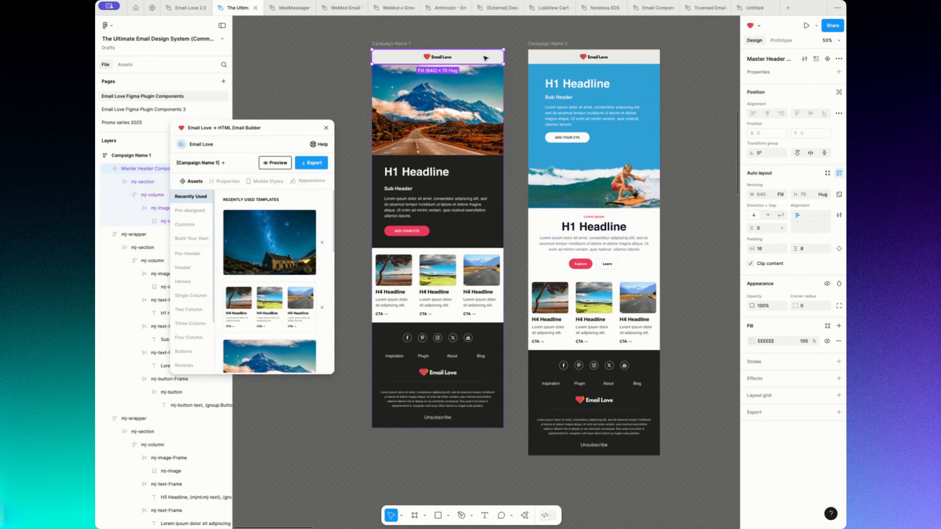
pyautogui.click(803, 59)
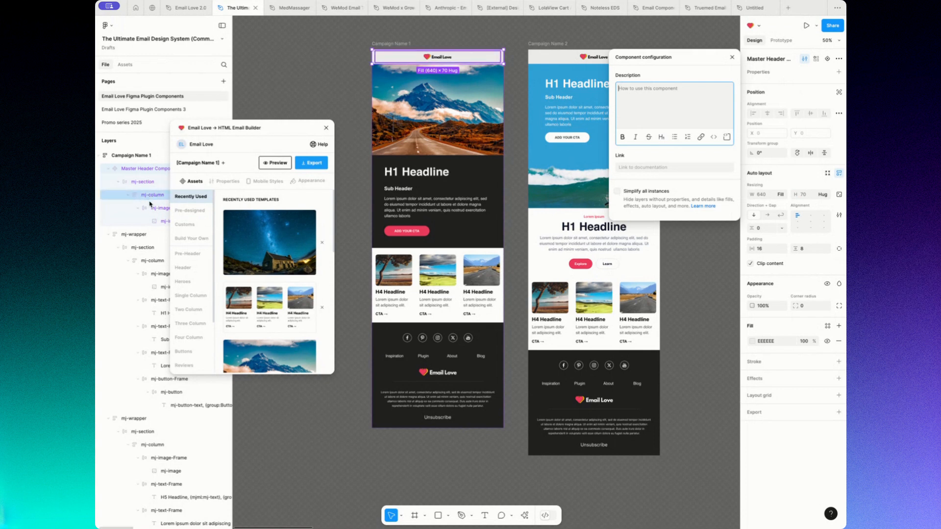
pyautogui.click(733, 59)
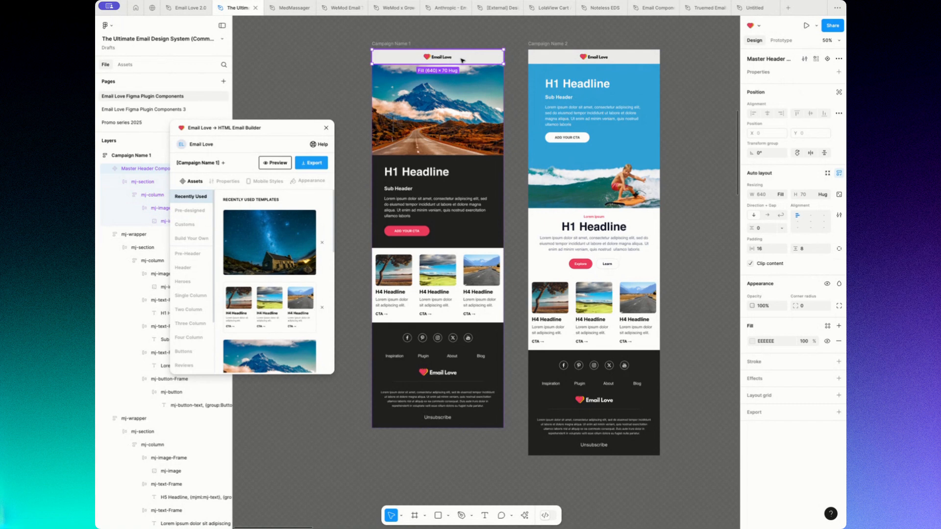
# Duplicate the header component within Campaign Name 1 and delete the existing logo header from Campaign Name 2.
pyautogui.hotkey('ctrl', 'd')
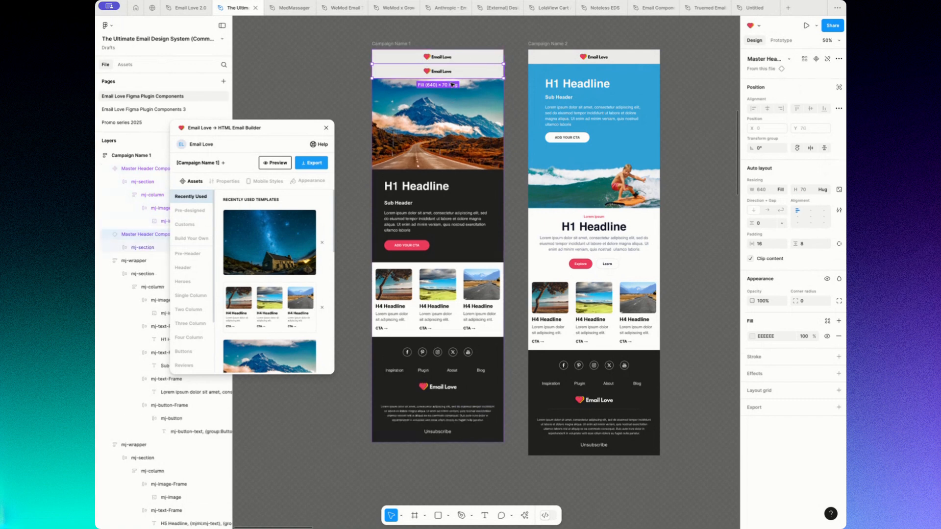
pyautogui.click(562, 56)
pyautogui.press('Delete')
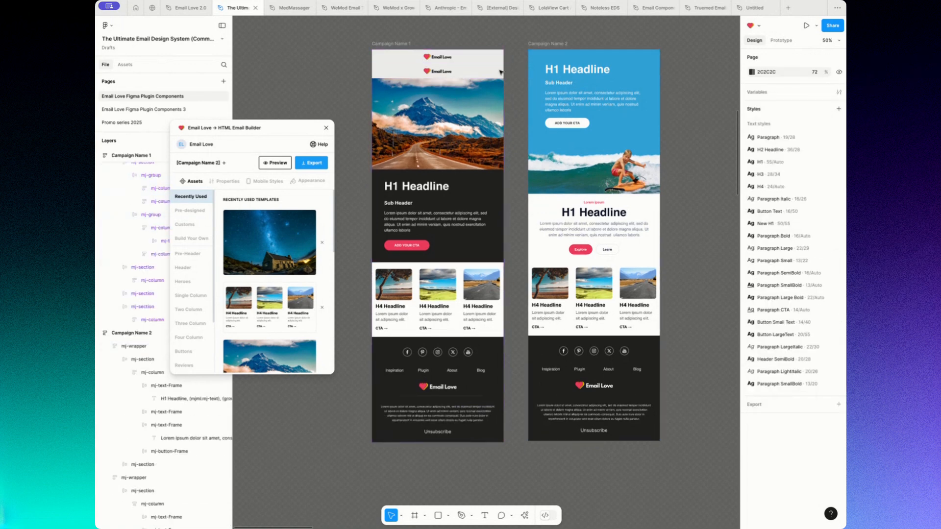
# Move the duplicated header component from Campaign Name 1 to the start of Campaign Name 2, above the blue hero.
pyautogui.click(468, 73)
pyautogui.moveTo(459, 73); pyautogui.dragTo(616, 53)
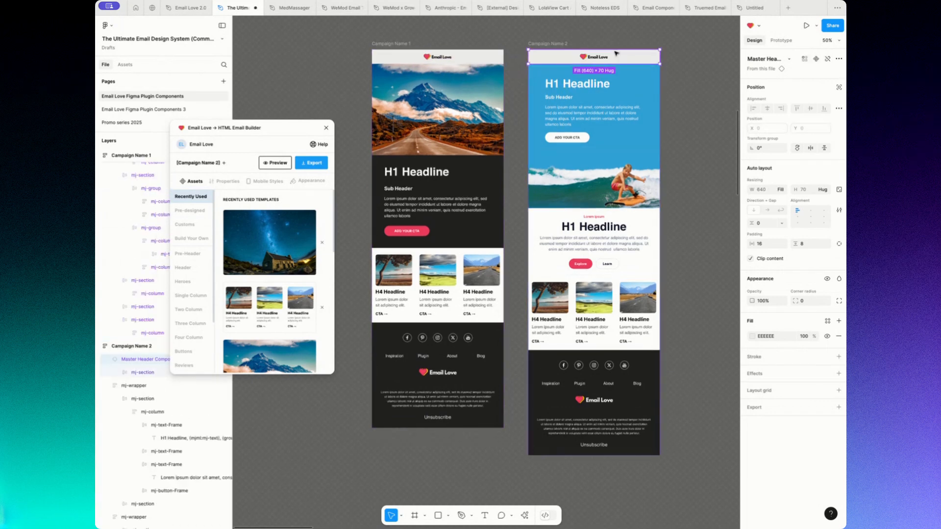
# Change the fill of the Master Header Component in Campaign Name 1 to white (FFFFFF).
pyautogui.click(473, 55)
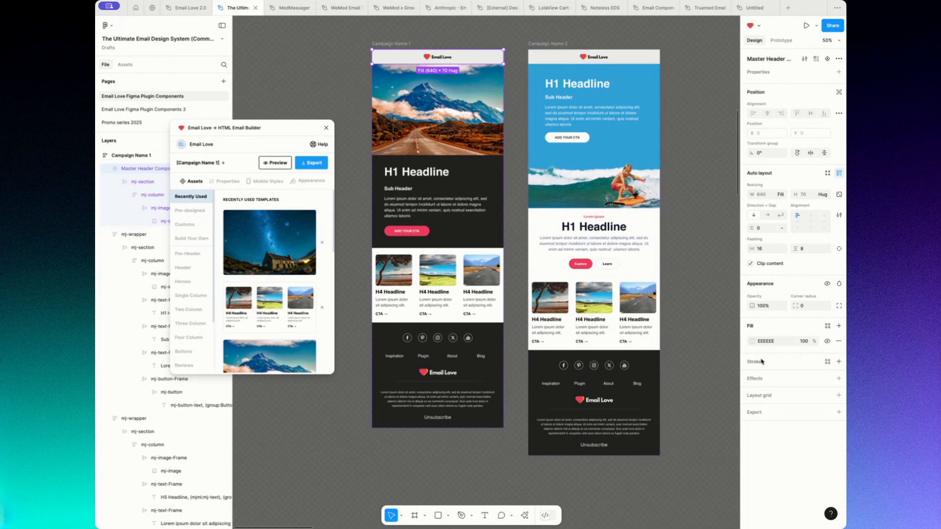
pyautogui.click(752, 341)
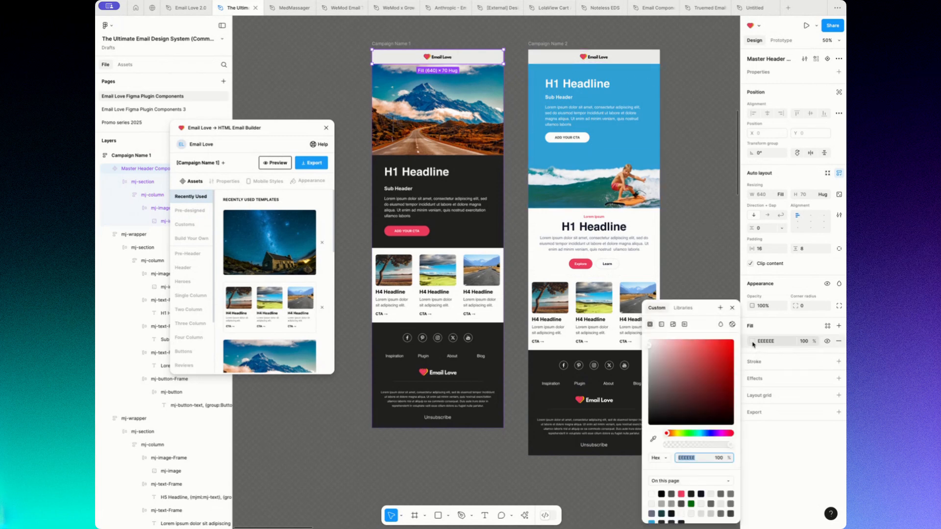
pyautogui.click(647, 349)
pyautogui.moveTo(646, 349); pyautogui.dragTo(614, 338)
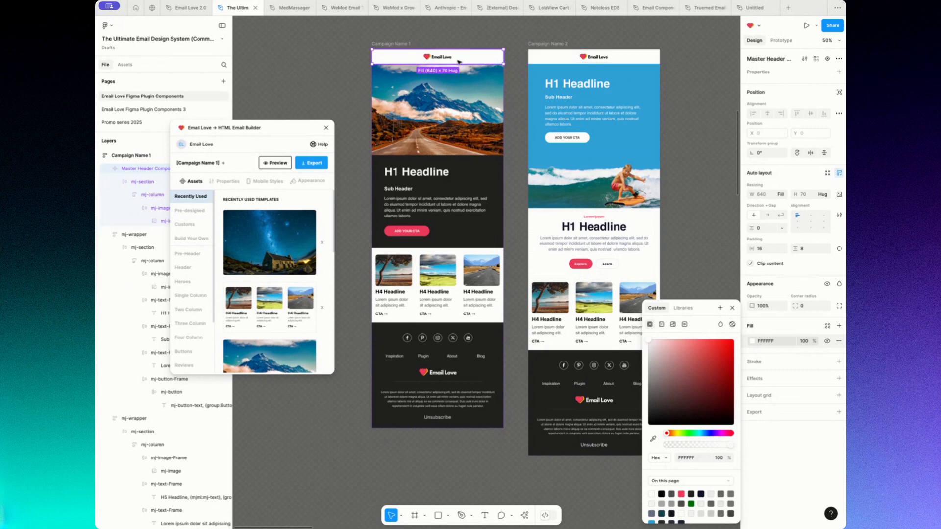
# Lighten the fill of the Master Footer 1 component in Campaign Name 1 to a medium grey and deselect it.
pyautogui.click(494, 344)
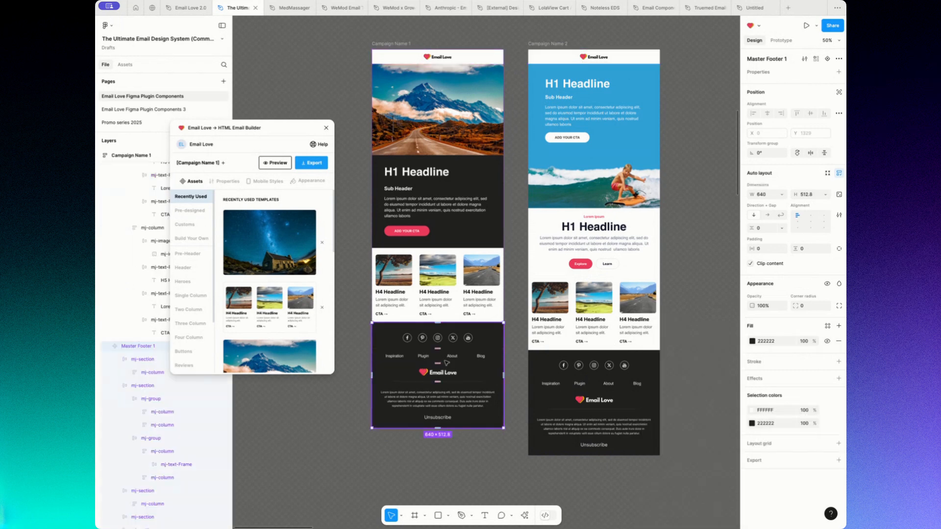
pyautogui.click(752, 341)
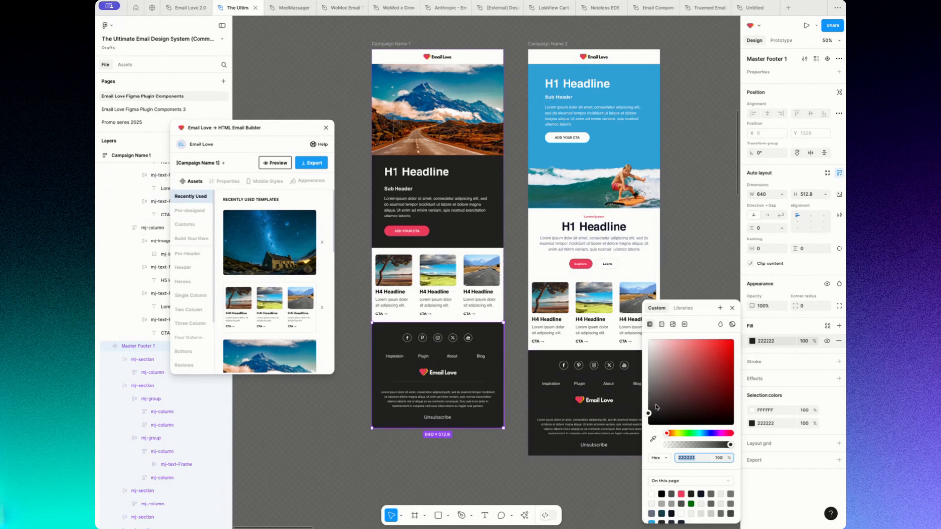
pyautogui.moveTo(650, 416); pyautogui.dragTo(648, 383)
pyautogui.click(484, 453)
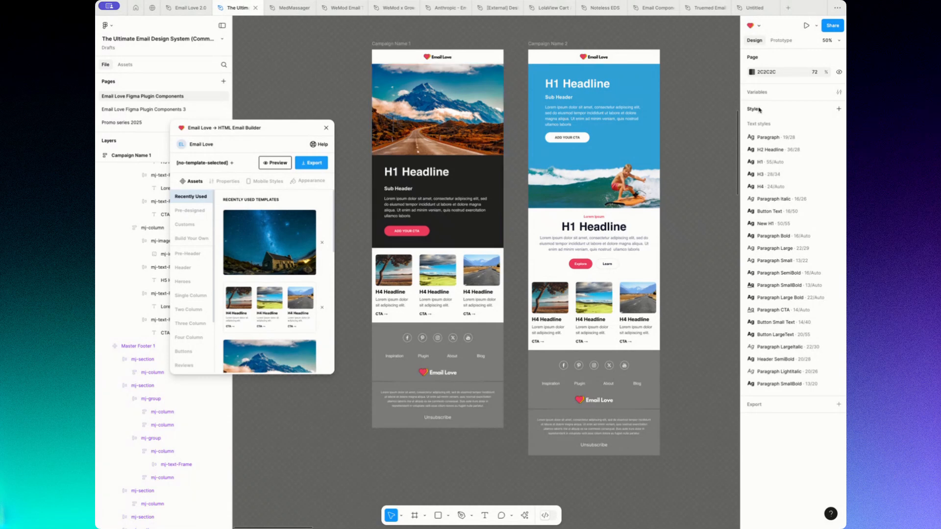
# Select the Master Header Component instance in Campaign Name 2 to examine its properties.
pyautogui.click(629, 60)
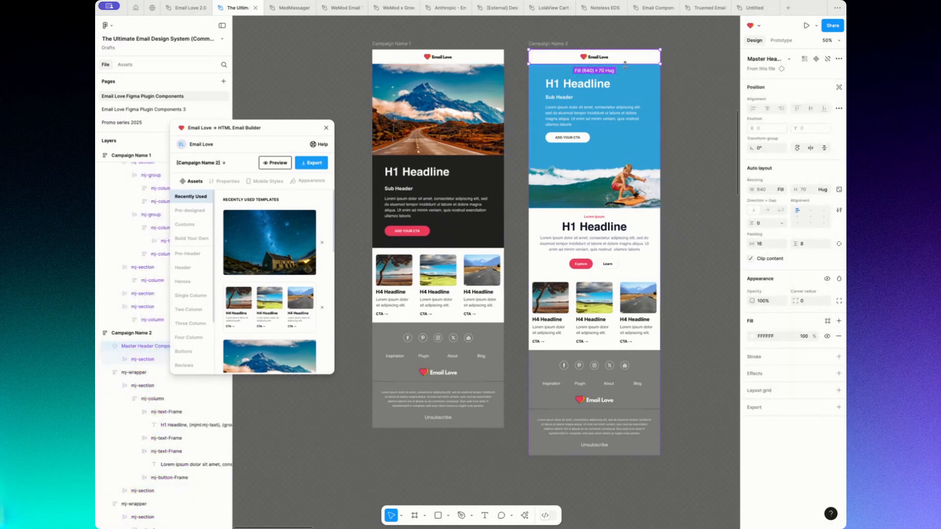